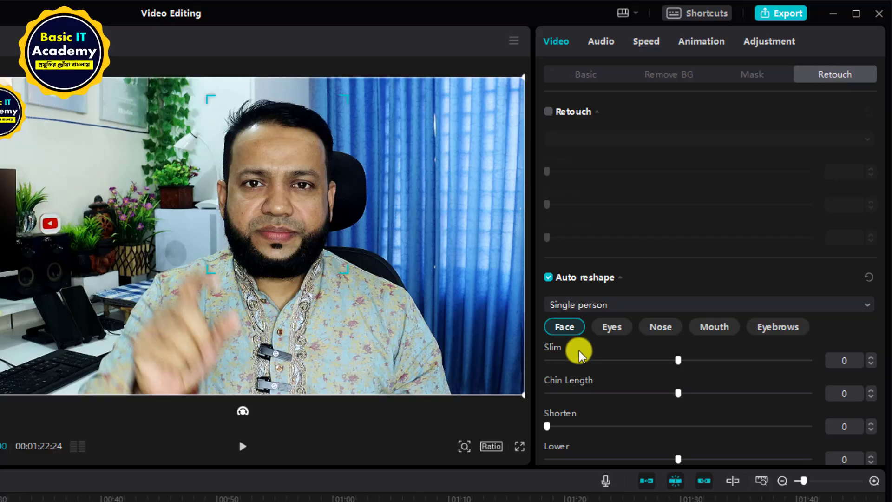
Reshape the eyes under Auto reshape with Size 100, Distance -12 and Inner 47
scroll(671, 385, down, 3)
scroll(672, 392, down, 2)
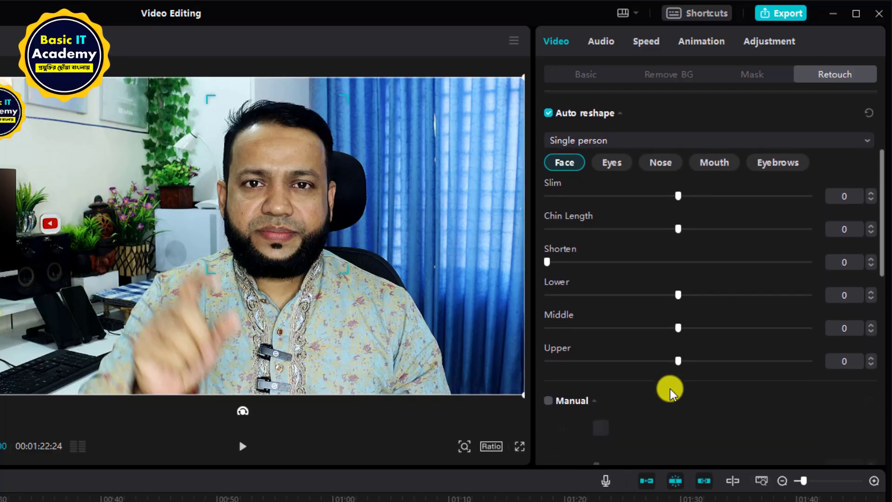
scroll(669, 391, up, 2)
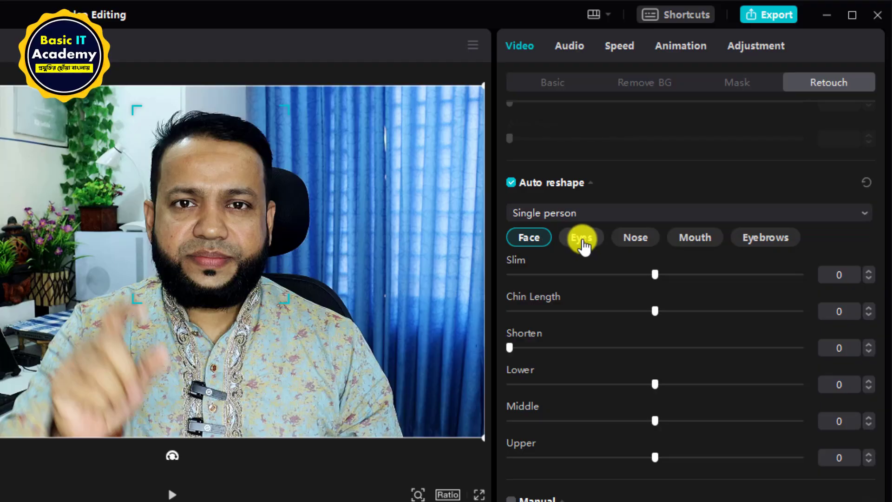
click(581, 239)
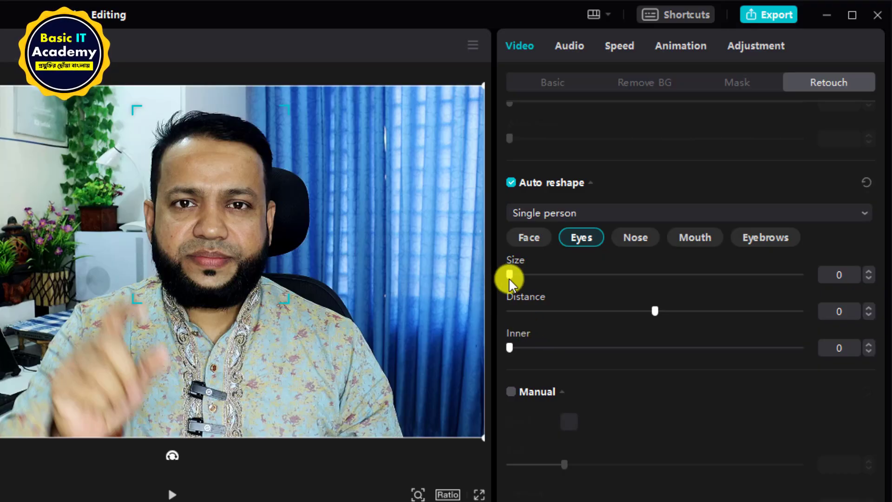
mouse_move(510, 275)
mouse_down()
mouse_move(769, 279)
mouse_move(506, 279)
mouse_up()
drag(444, 286, 847, 292)
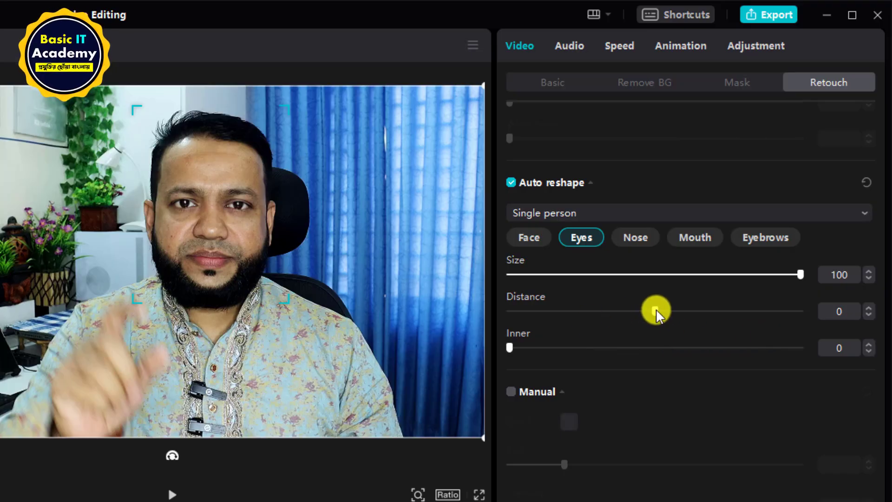
drag(656, 313, 620, 346)
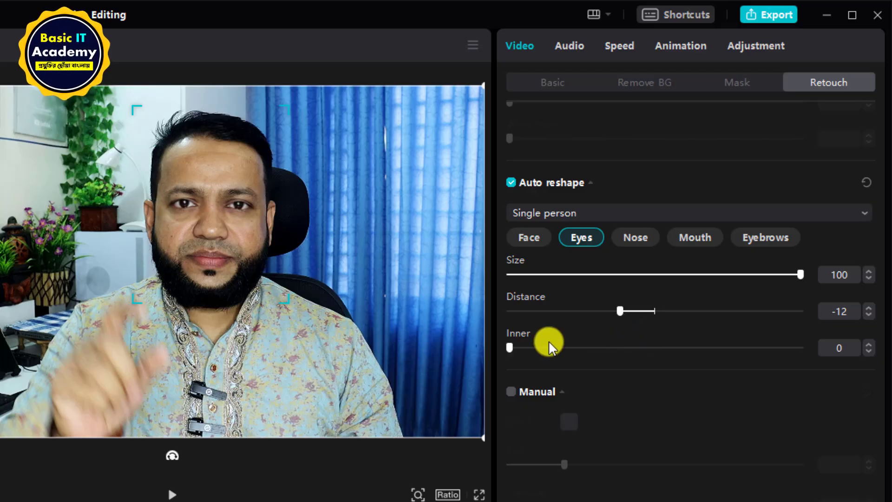
drag(511, 348, 649, 346)
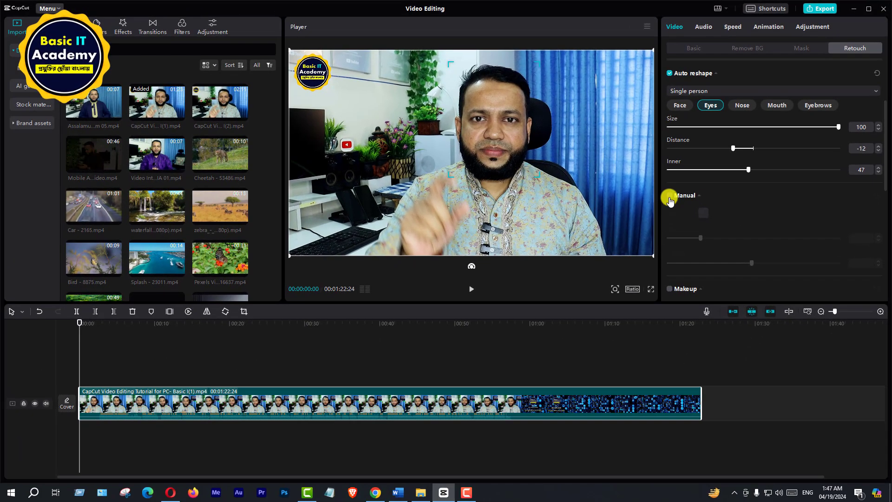
Keep Manual retouch disabled and set the nose's Width to 31 under Auto reshape
click(671, 198)
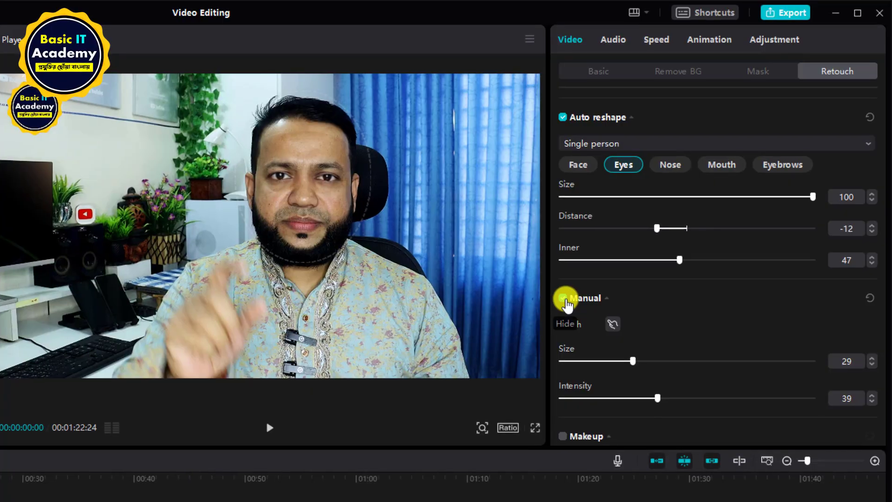
click(563, 298)
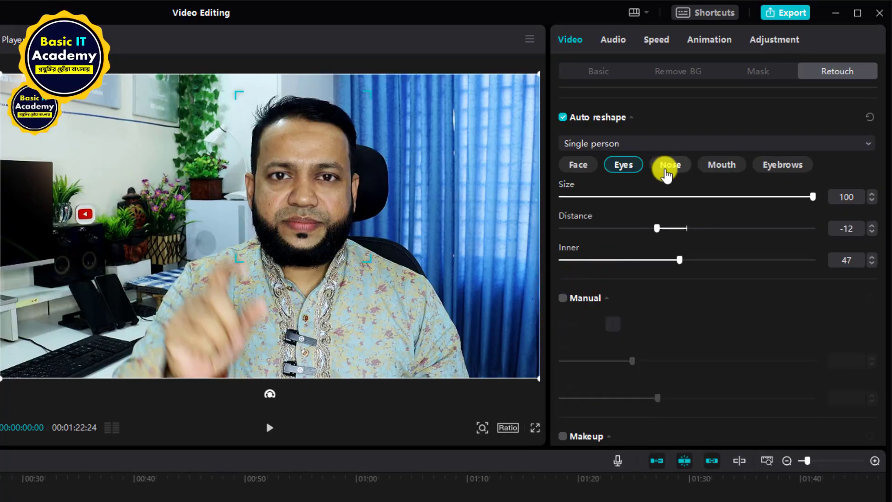
click(670, 165)
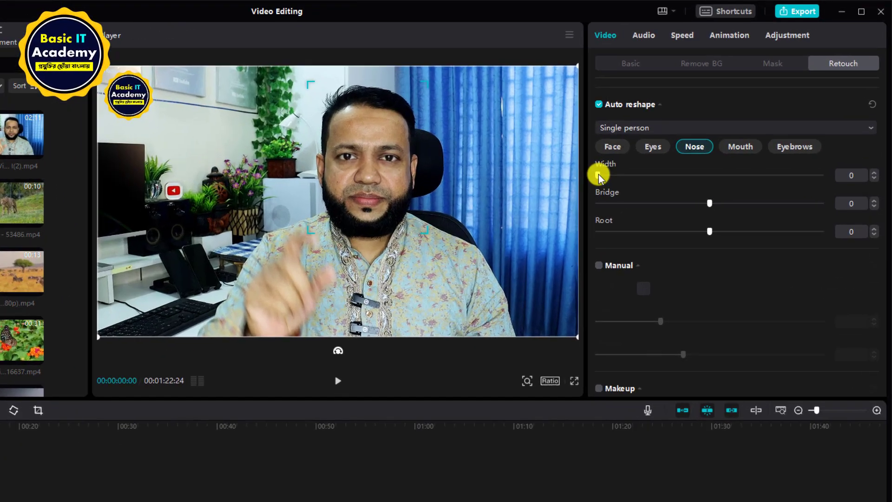
drag(670, 135, 799, 135)
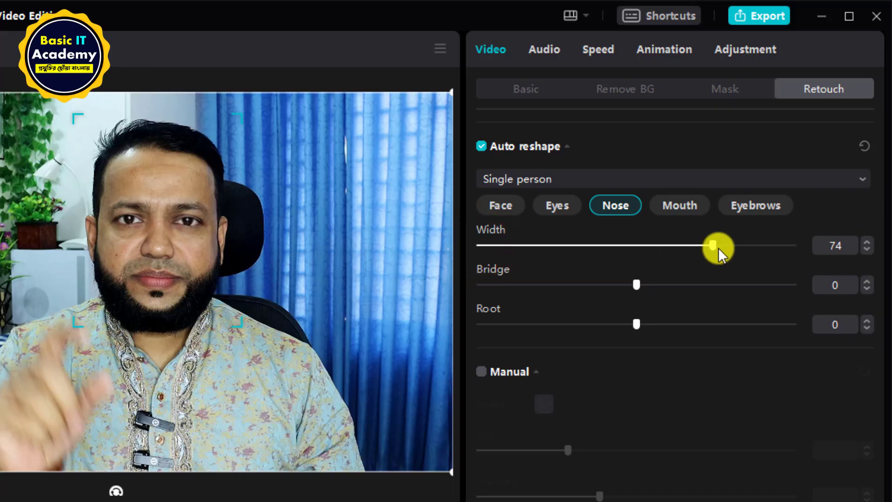
drag(718, 248, 578, 253)
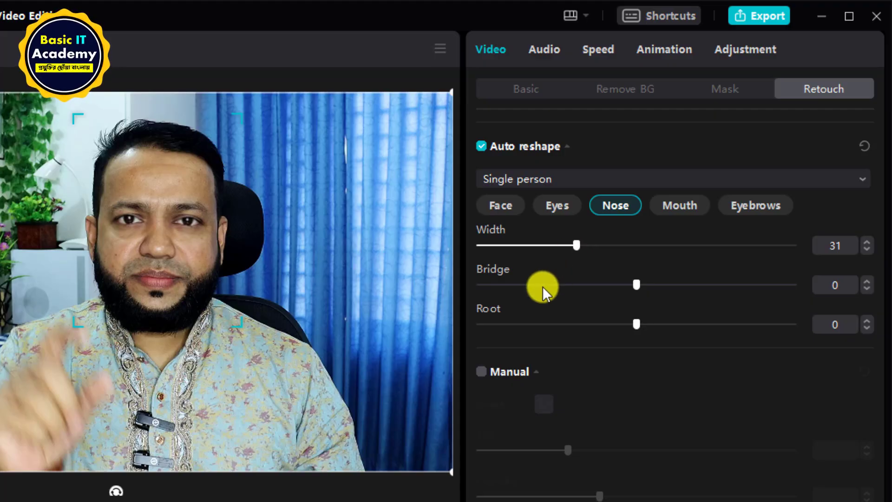
Set the nose's Bridge to 13 and Root to 14, trying negative Bridge values along the way
drag(637, 284, 675, 344)
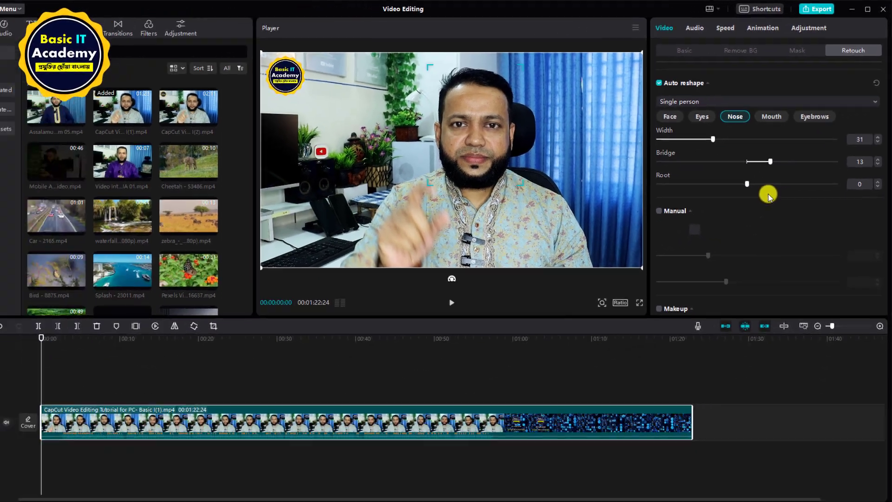
drag(768, 196, 785, 195)
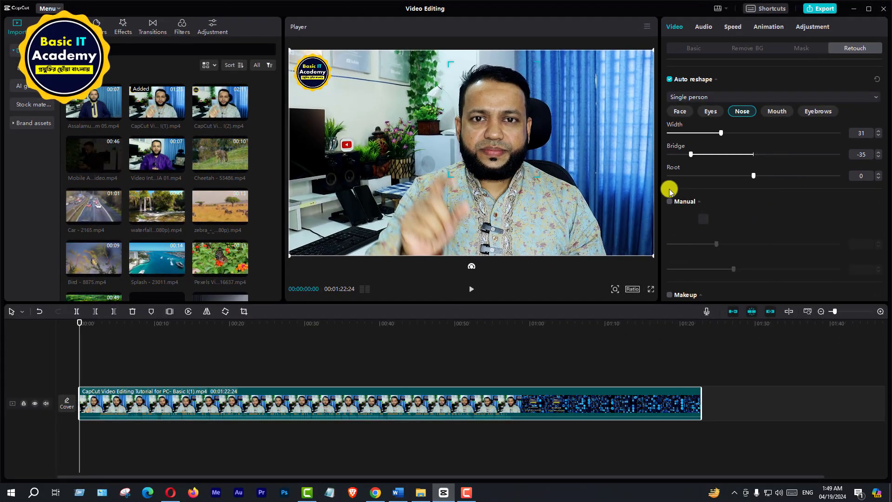
mouse_move(669, 189)
mouse_down()
mouse_move(794, 185)
mouse_move(659, 195)
mouse_up()
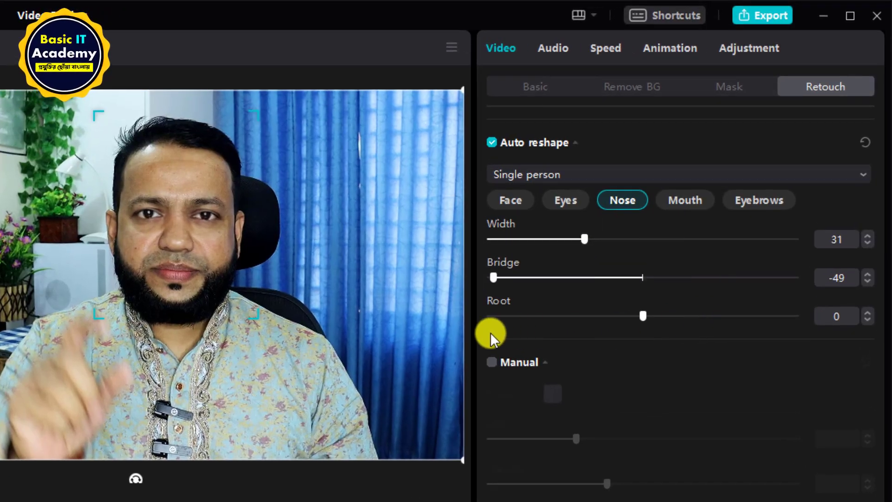
drag(491, 334, 679, 334)
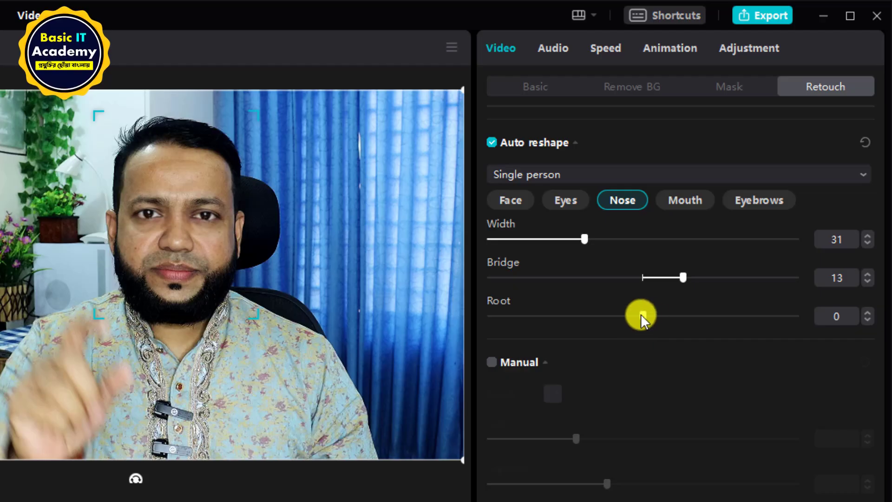
drag(642, 319, 705, 335)
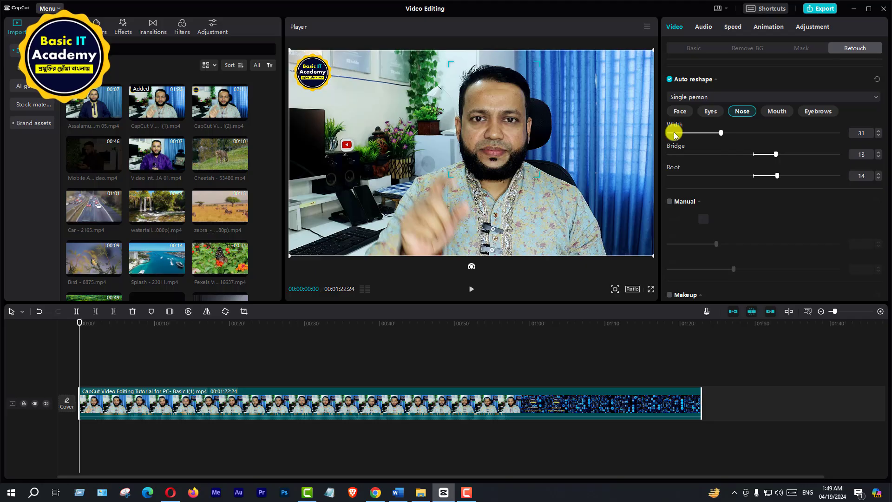
Set the mouth's Size to 14, try different Smile amounts but leave Smile at 0, and switch to the eyebrow options
click(780, 111)
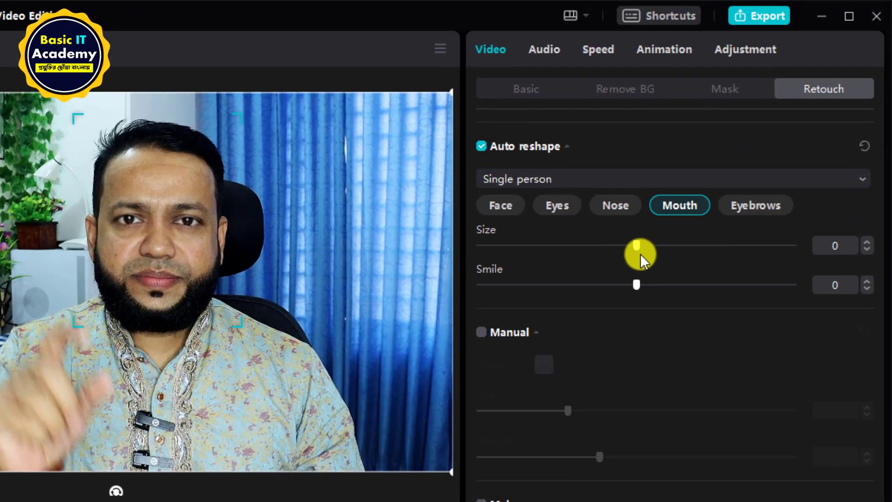
drag(636, 246, 523, 246)
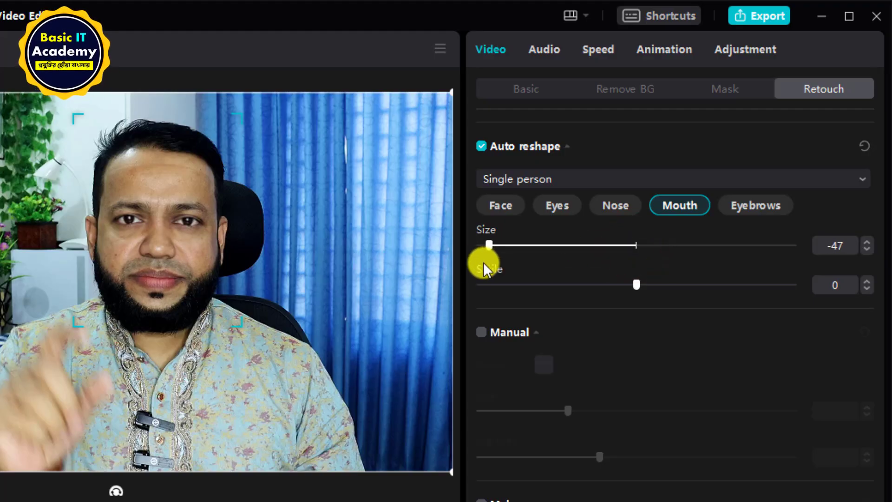
drag(484, 268, 678, 261)
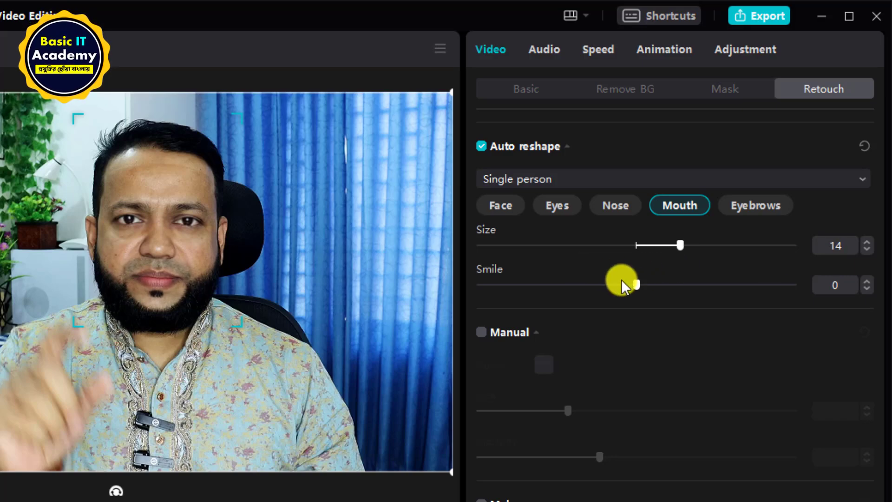
drag(637, 284, 460, 317)
drag(695, 301, 640, 298)
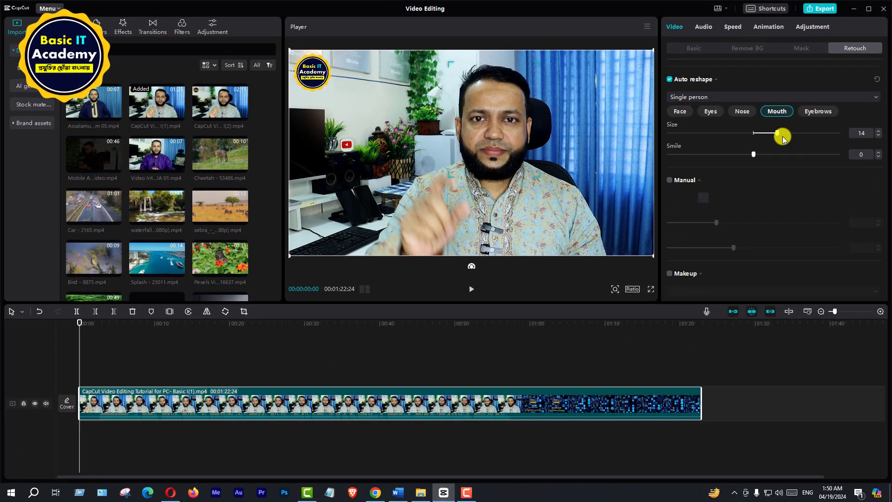
click(793, 143)
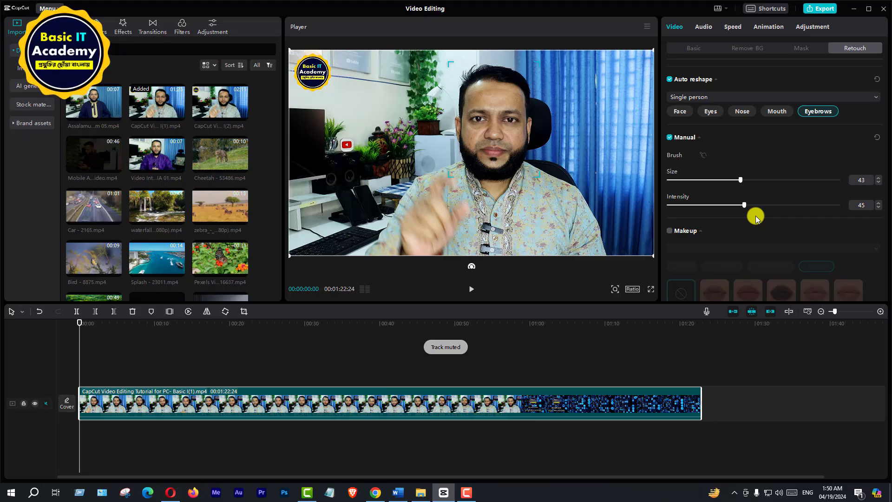
Play and pause the opening seconds of the clip to preview the face retouching
click(471, 289)
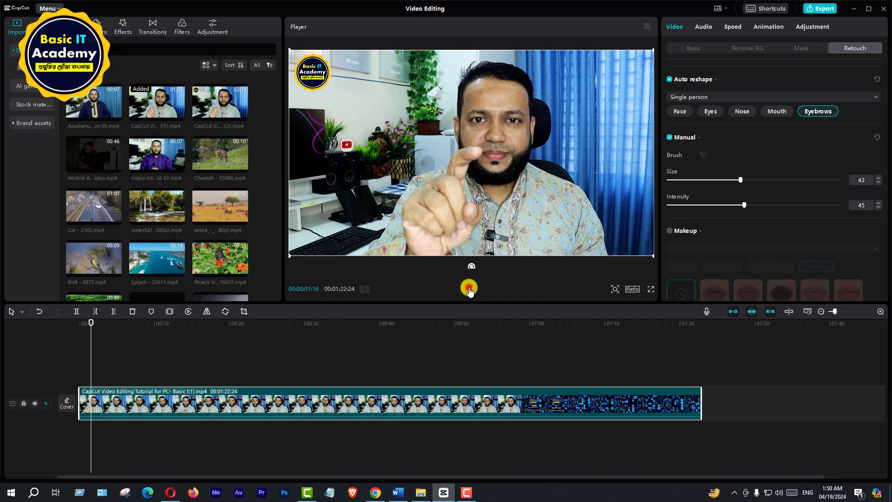
click(471, 288)
click(471, 289)
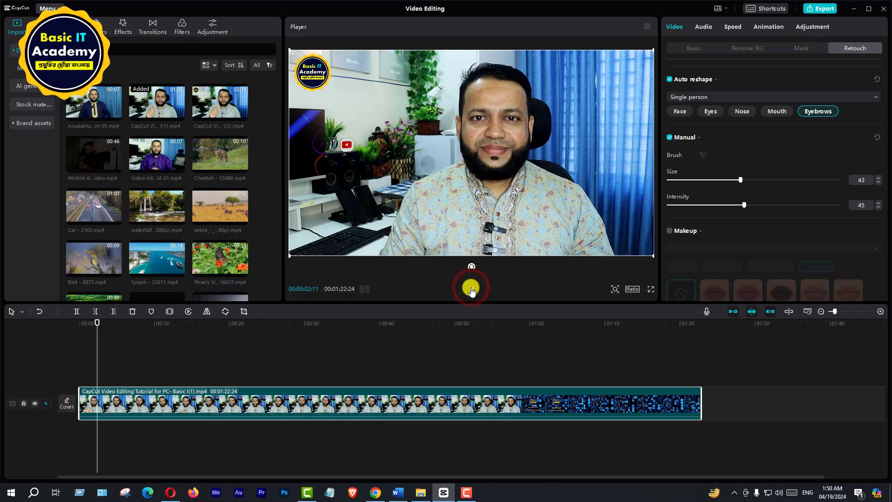
click(471, 288)
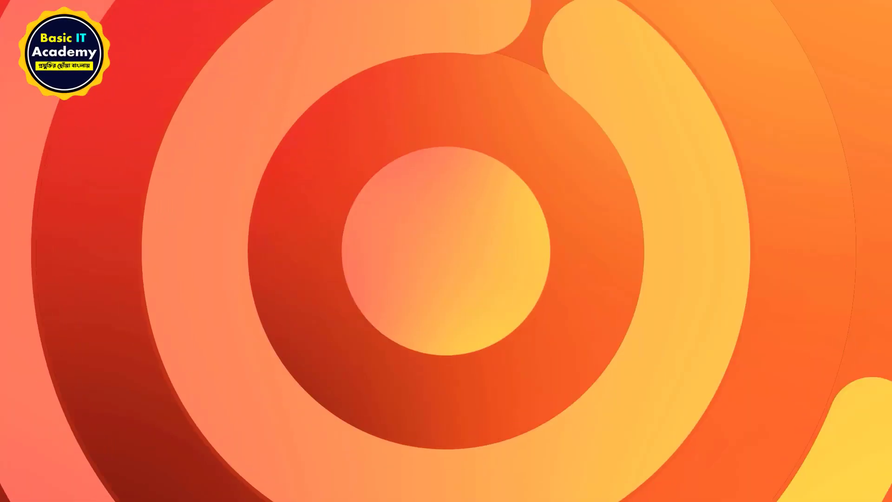
Enable Makeup for a single person and browse the available looks
scroll(757, 202, down, 4)
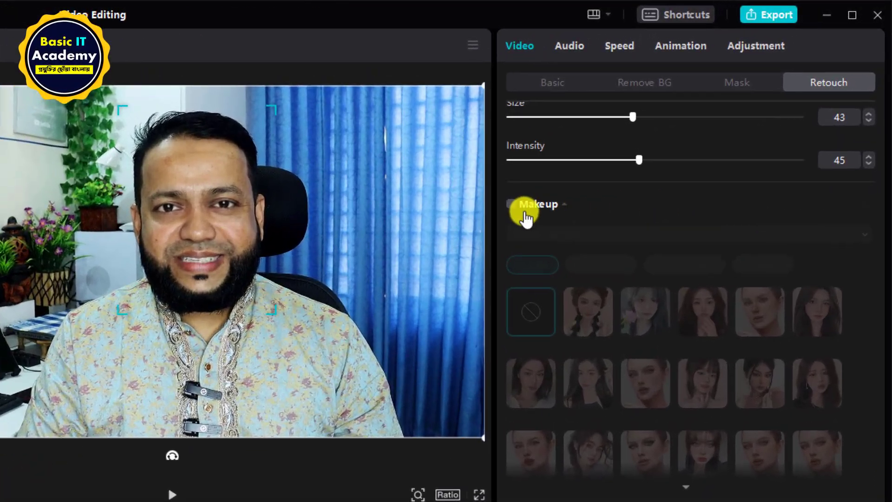
click(570, 172)
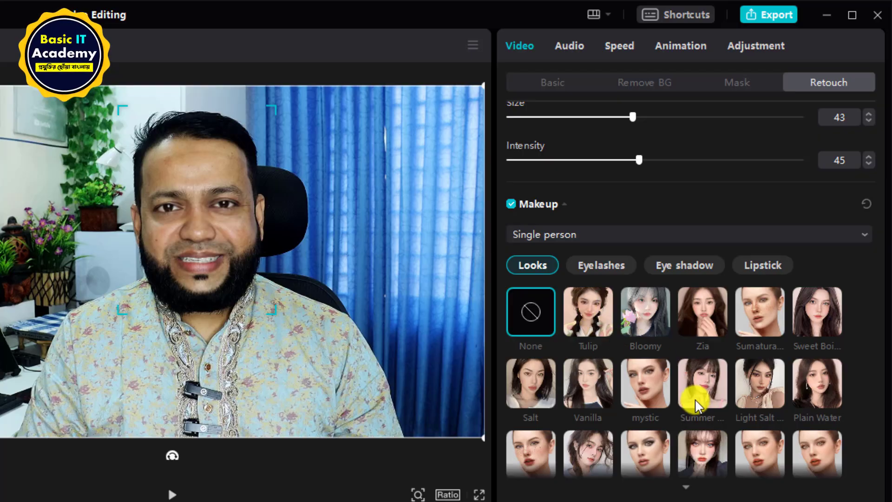
scroll(770, 411, down, 5)
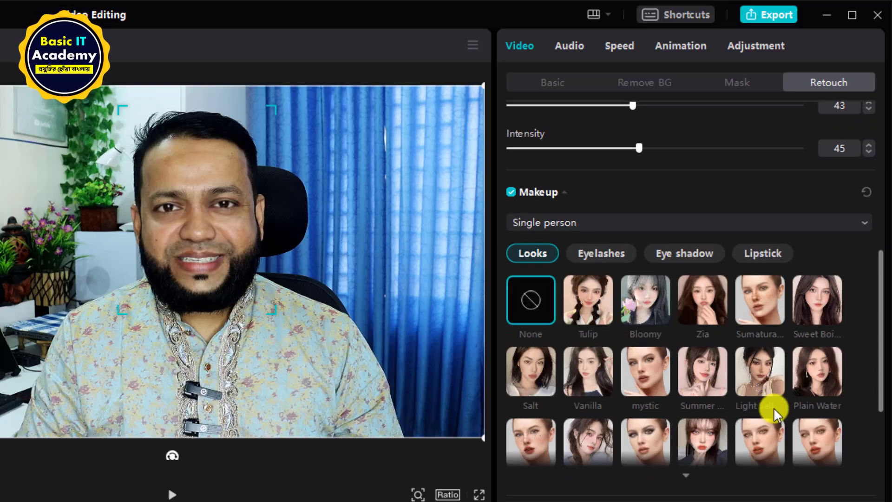
scroll(774, 407, up, 2)
scroll(774, 408, up, 6)
scroll(774, 407, down, 5)
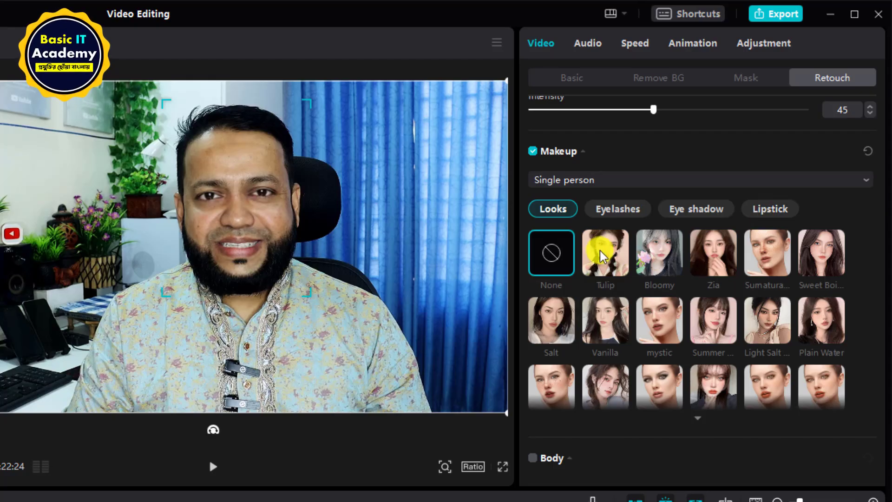
Try several makeup looks on the face, including Bloomy and Zia, and settle on the Tulip look
click(607, 262)
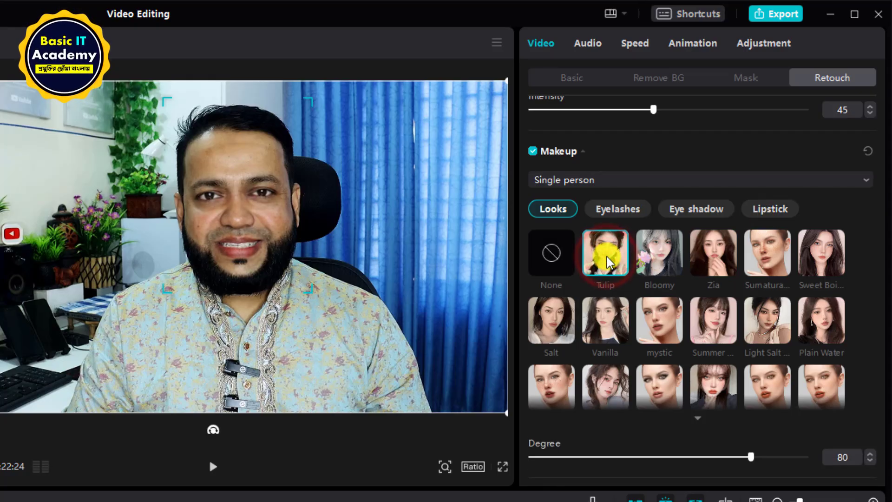
click(664, 261)
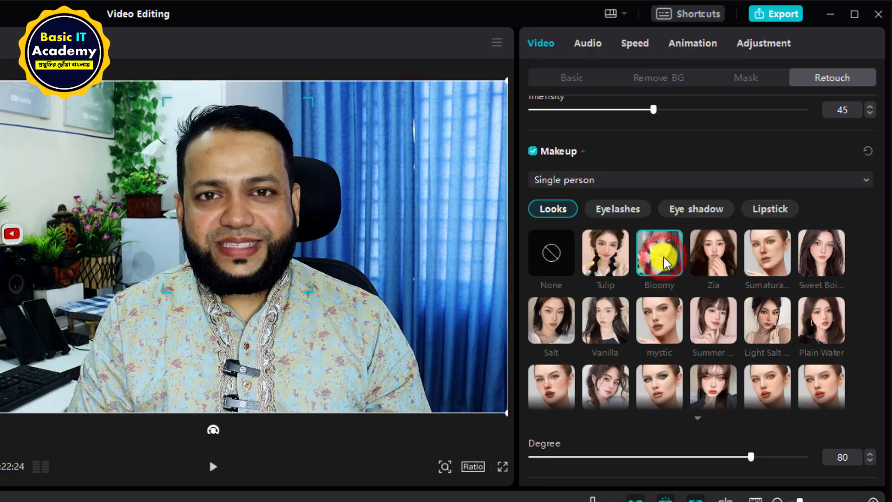
click(714, 261)
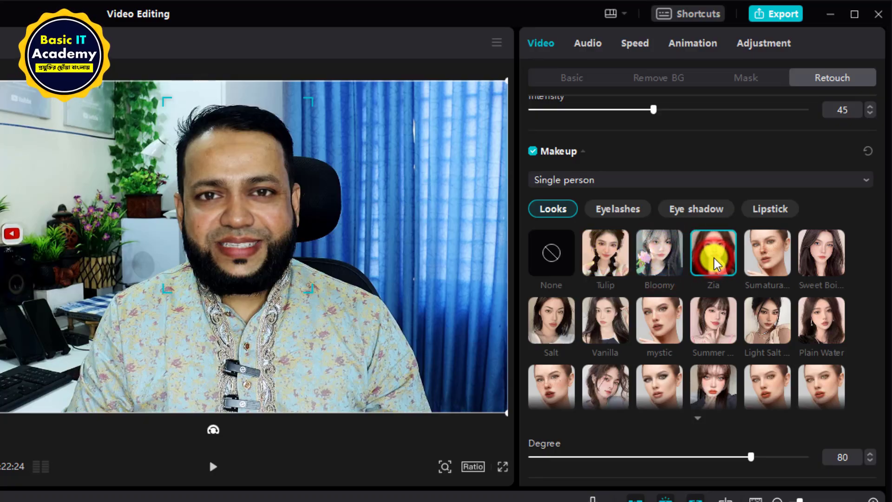
click(769, 260)
click(822, 263)
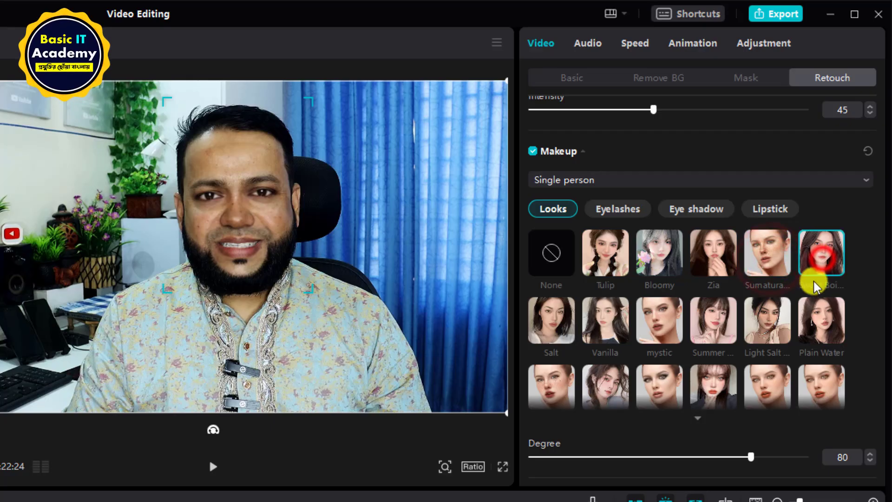
click(623, 256)
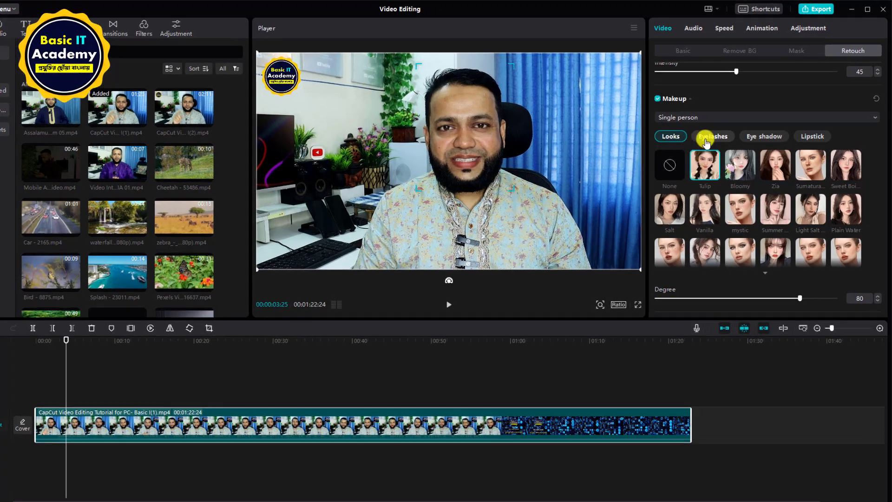
Apply the Smart eyelashes to the face in the Makeup settings
click(724, 132)
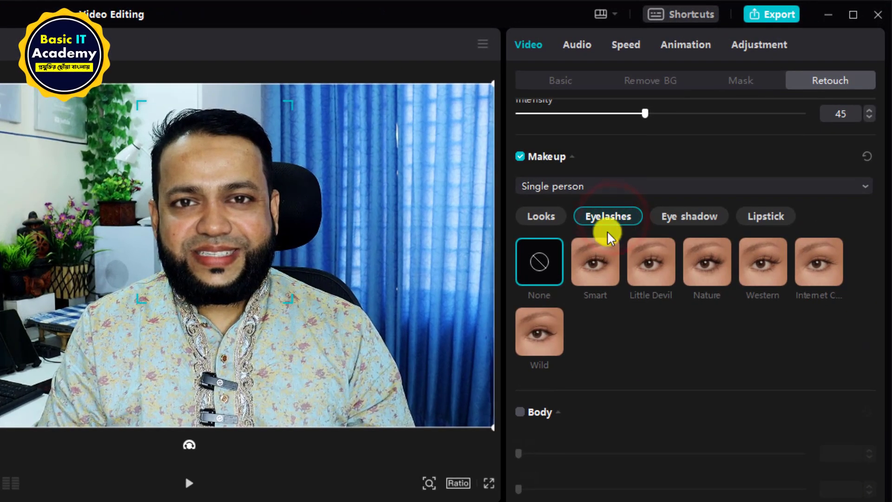
click(598, 280)
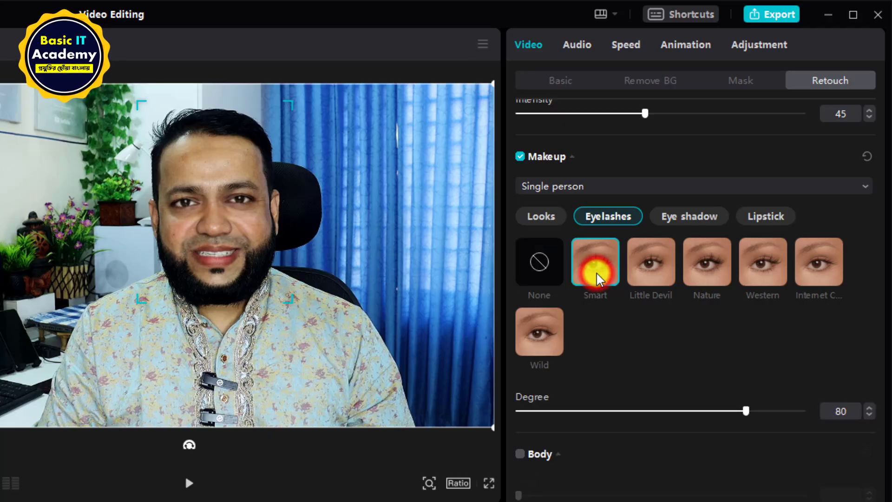
Try the Little Devil, Nature, Western and neighbouring eyelash styles on the face
click(657, 277)
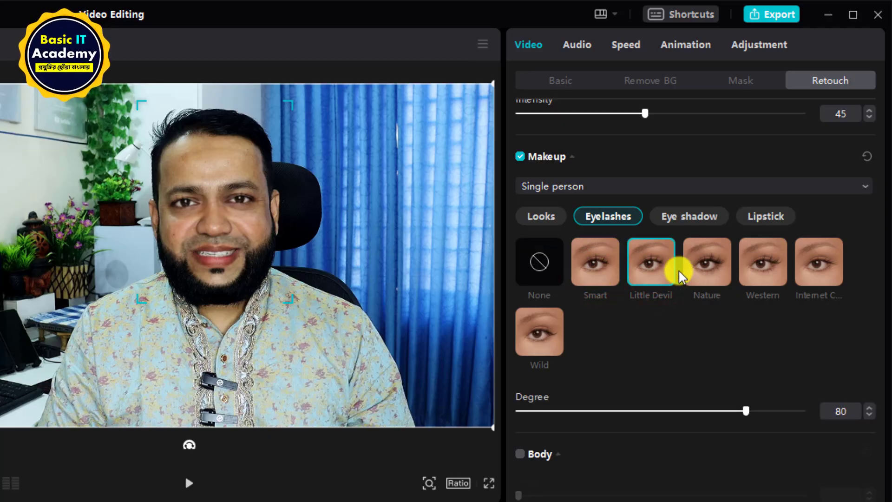
click(709, 265)
click(767, 267)
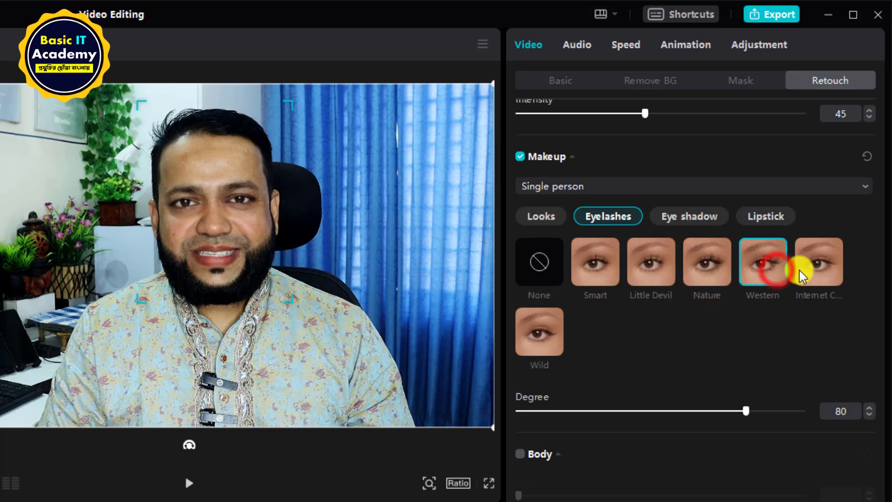
click(808, 272)
Remove the eyelashes and the Tulip look from the face by setting both to None
click(534, 263)
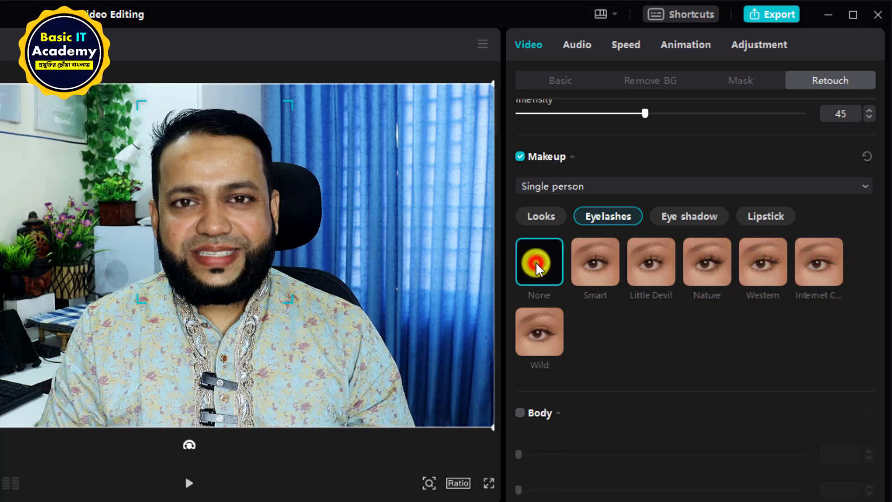
click(538, 218)
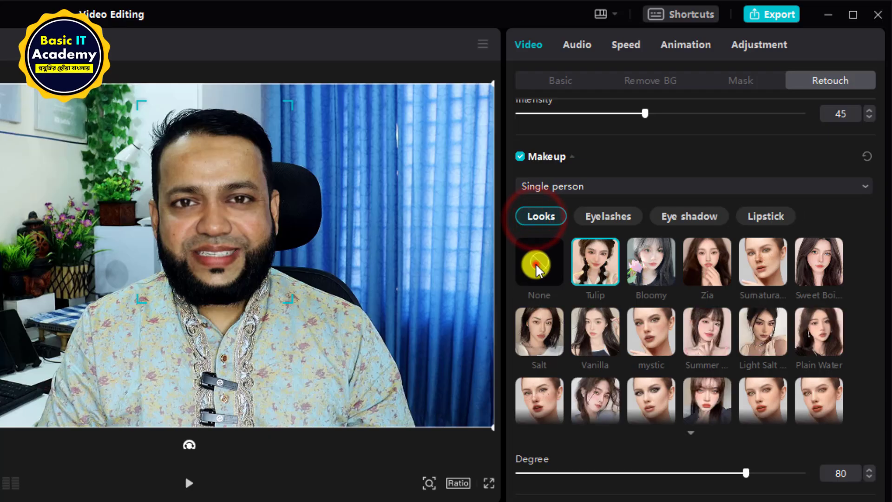
click(535, 261)
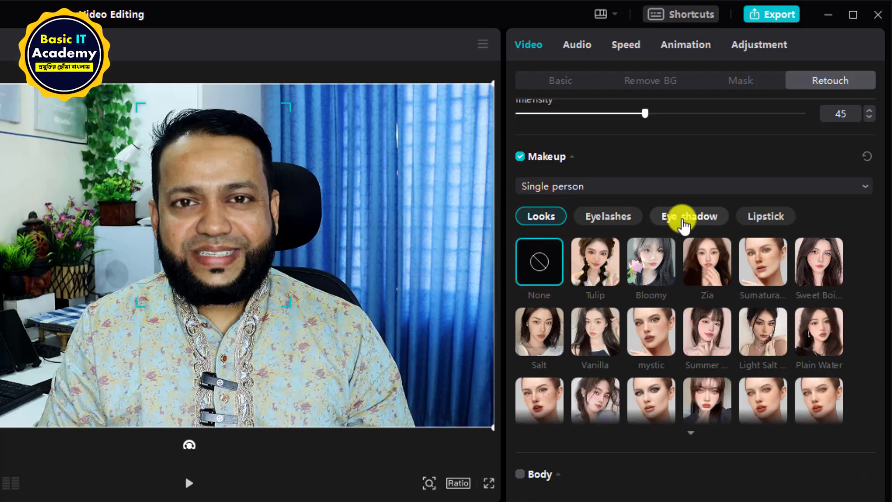
Try several eye shadows on the face, including Innocent, the killer smoky style and mystic, and reset the eye shadow to None
click(685, 220)
click(590, 263)
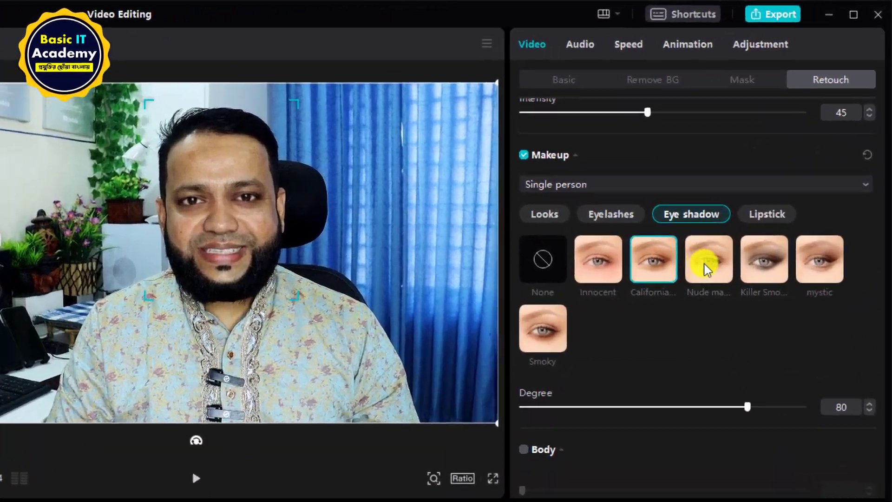
click(784, 158)
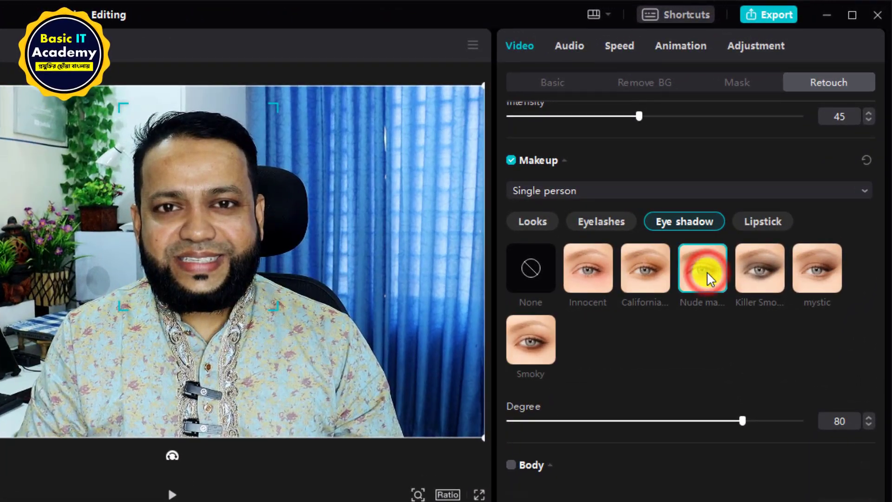
click(763, 275)
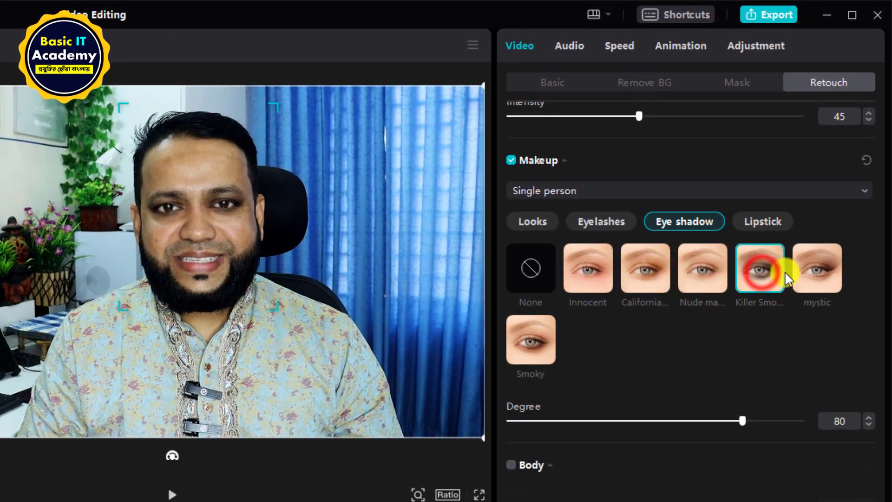
click(822, 274)
click(757, 273)
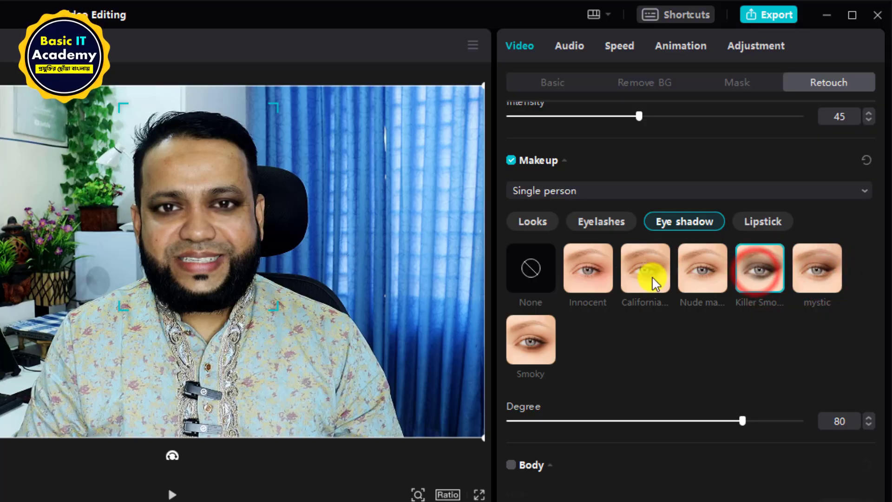
click(585, 273)
click(531, 275)
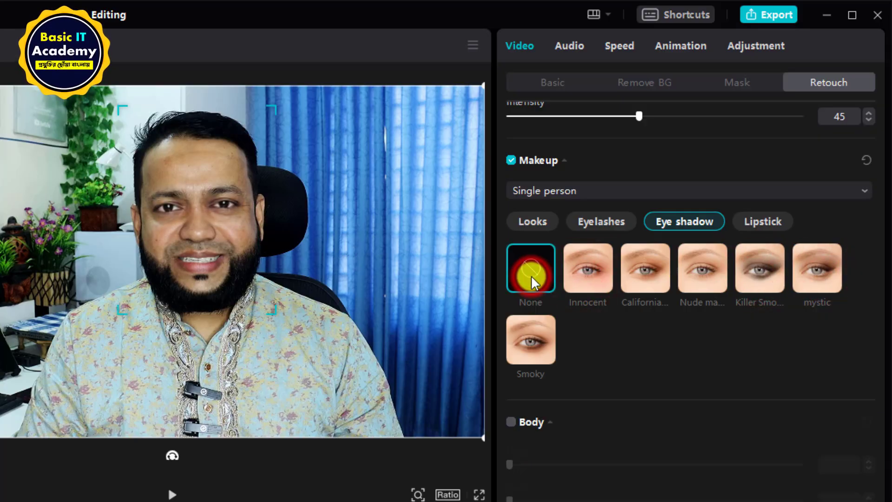
Try the lipstick shades on the lips, including Spirit and Rudy, and settle on Rouge
click(761, 223)
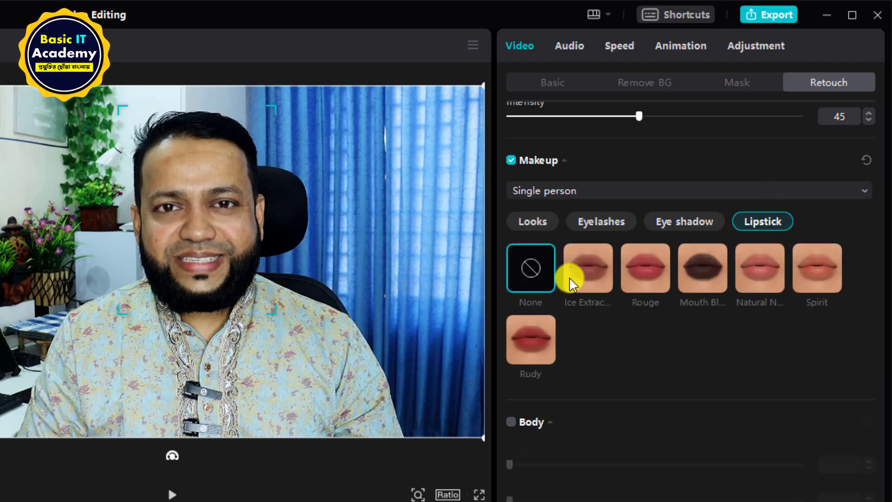
click(593, 269)
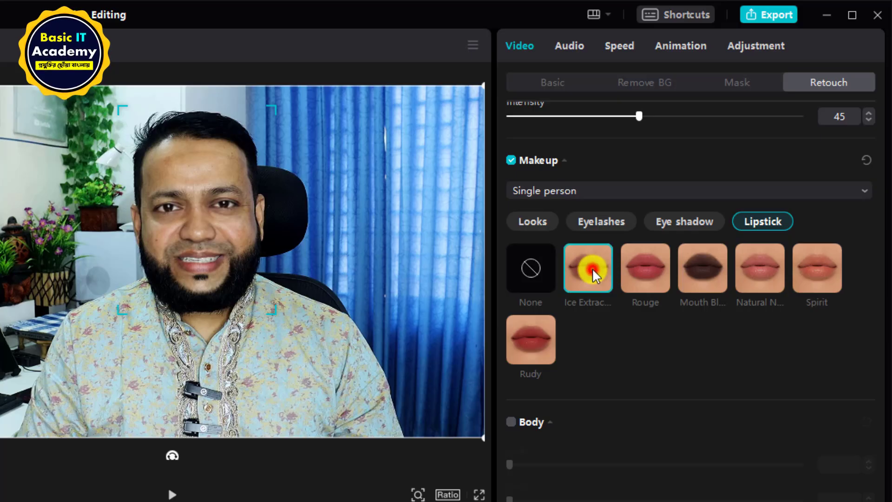
click(647, 271)
click(716, 270)
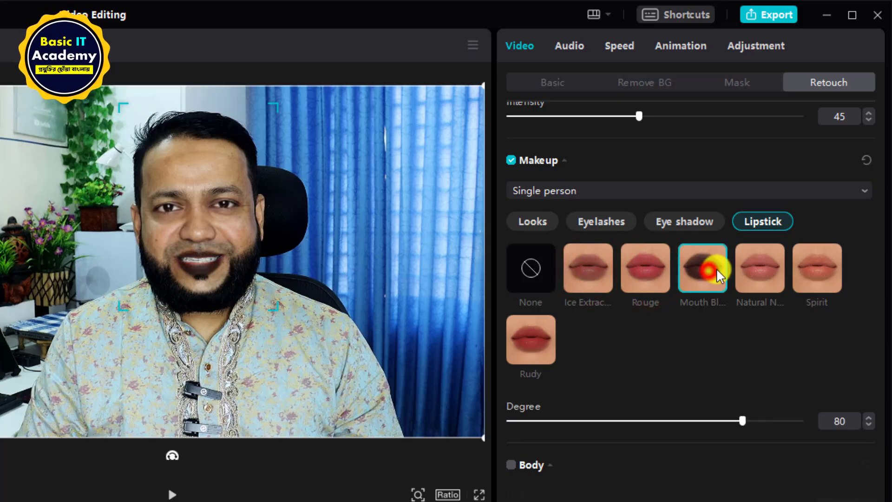
click(749, 270)
click(830, 275)
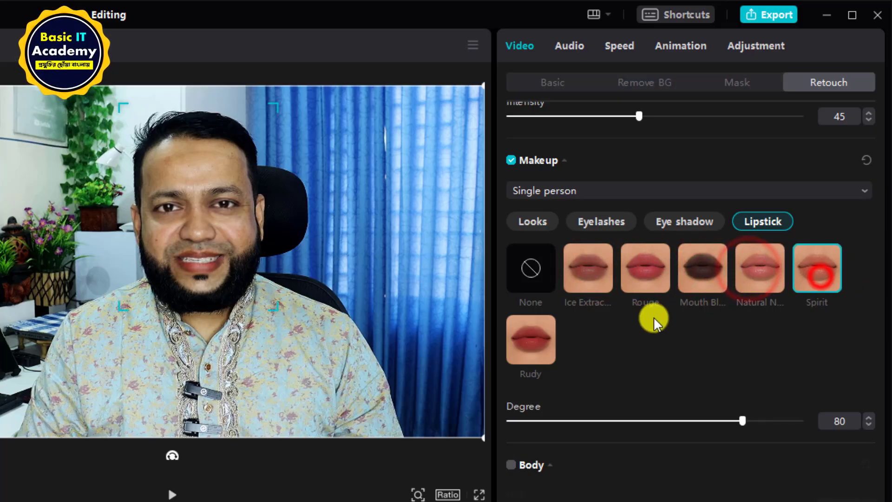
click(529, 349)
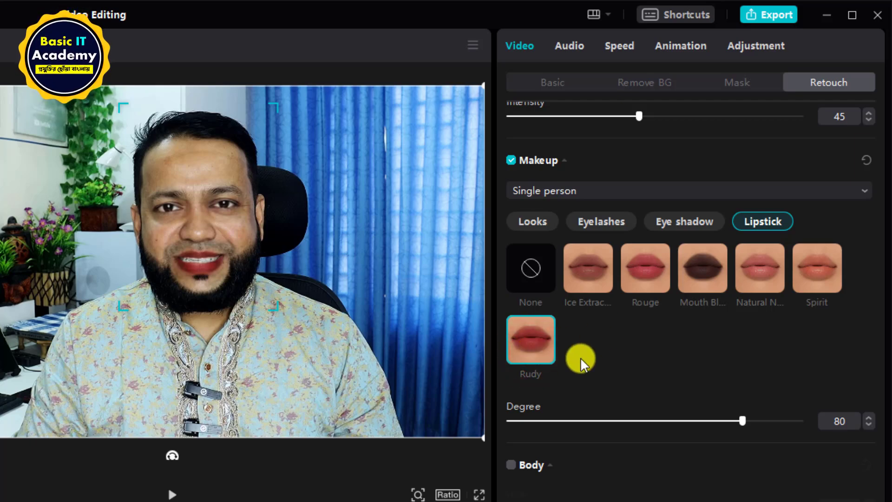
click(641, 279)
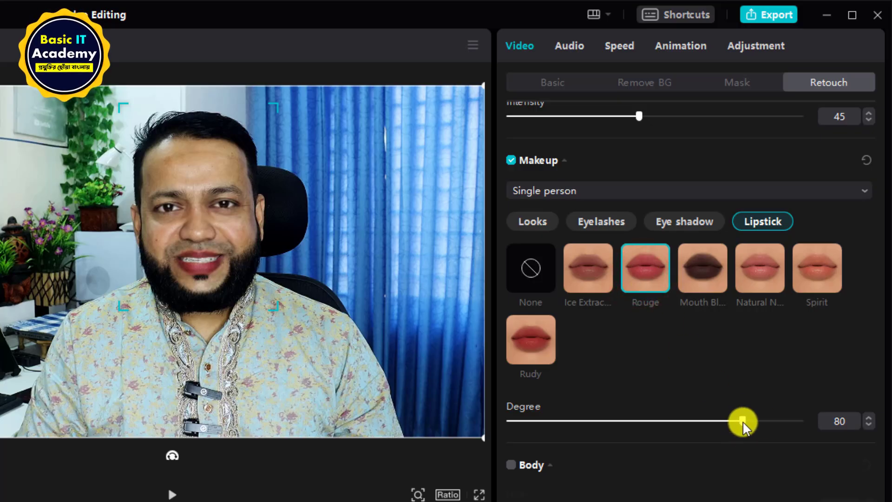
Lower the Rouge lipstick's degree to 33, and reset the lipstick to None
drag(744, 417, 694, 423)
drag(588, 443, 638, 447)
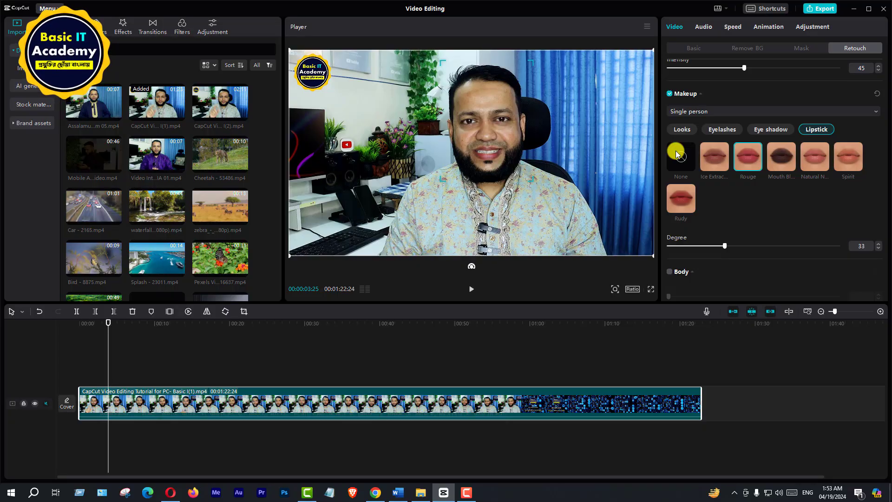
click(678, 155)
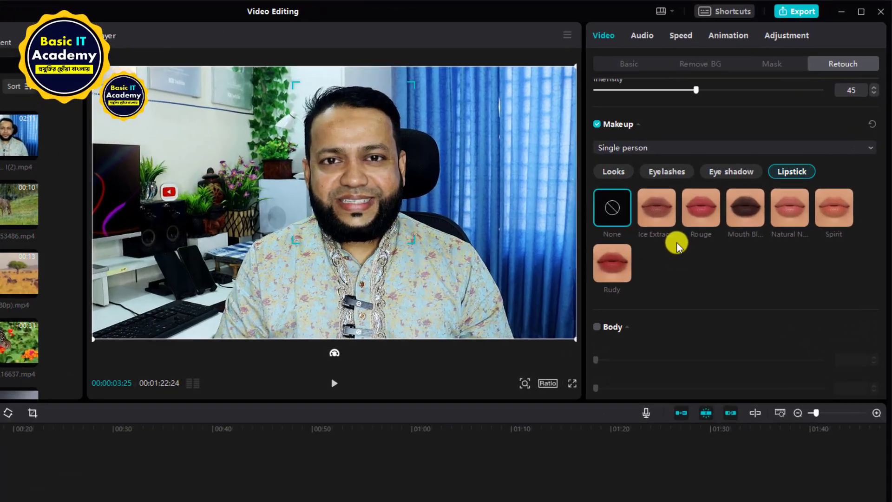
Enable Body retouching for the clip and try out the Legs adjustment
scroll(729, 185, down, 4)
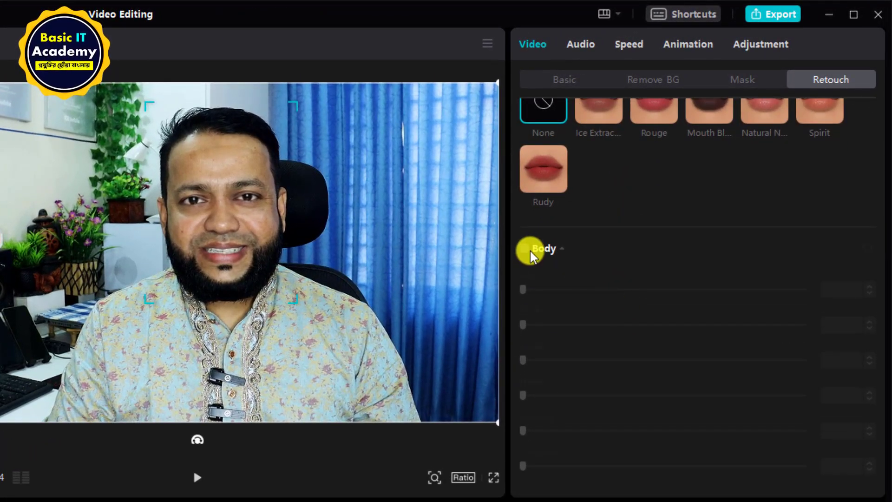
click(525, 248)
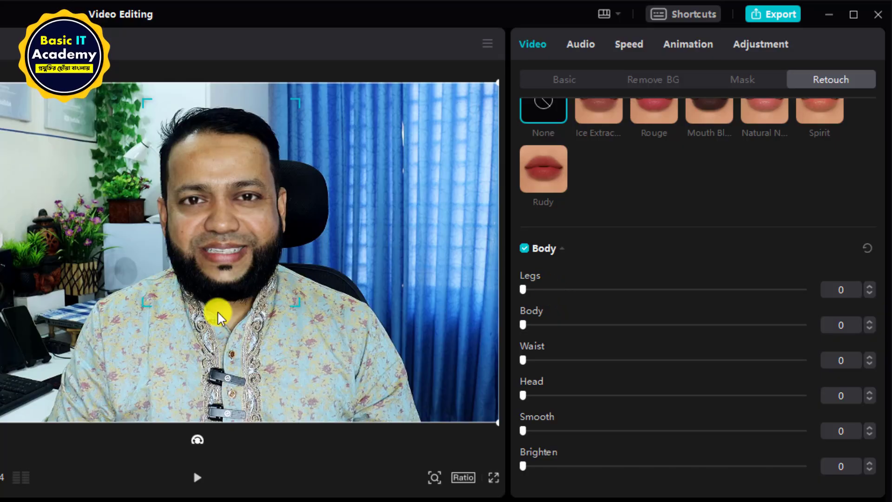
drag(523, 289, 414, 301)
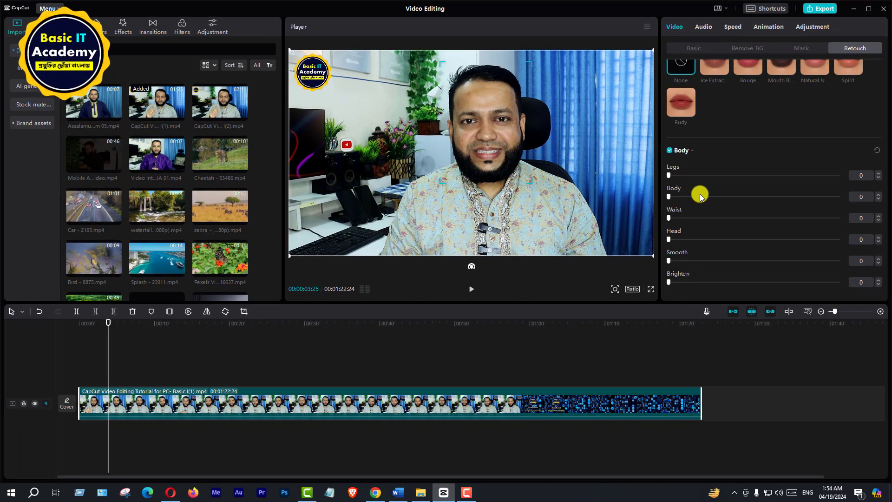
Set the Body amount to 100 in the body retouching and try out the Waist adjustment
click(670, 197)
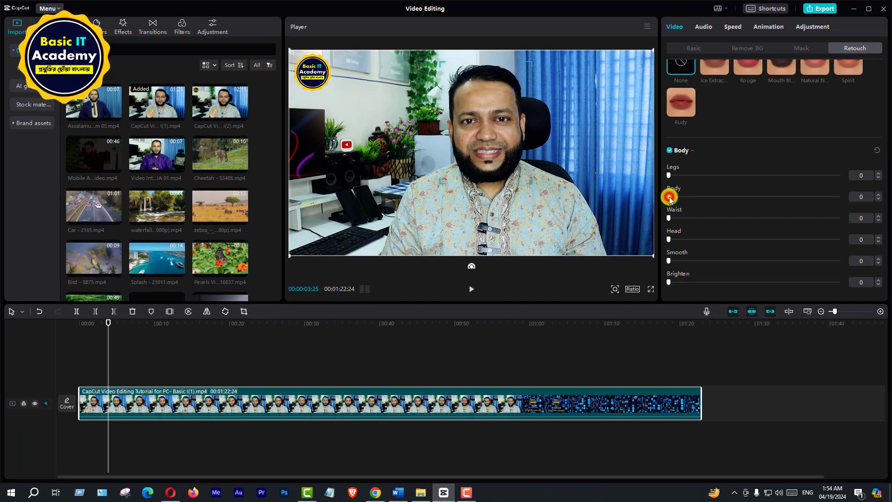
click(671, 195)
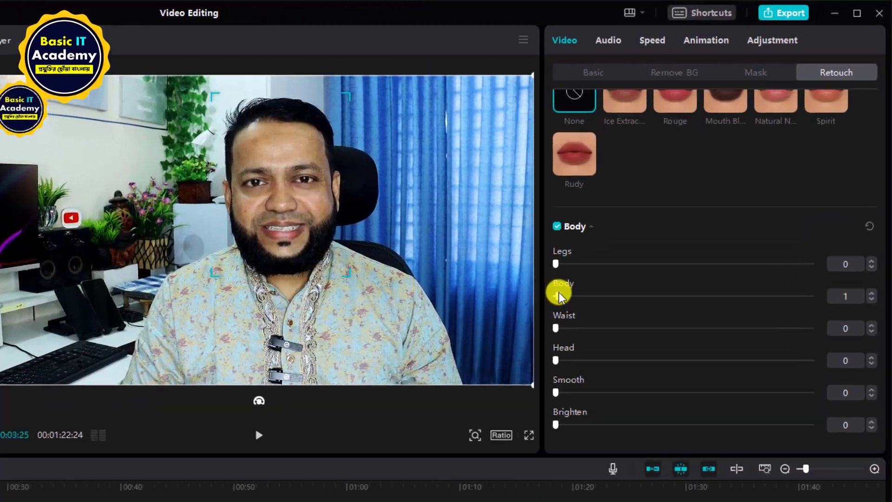
drag(671, 194, 677, 194)
drag(528, 329, 844, 339)
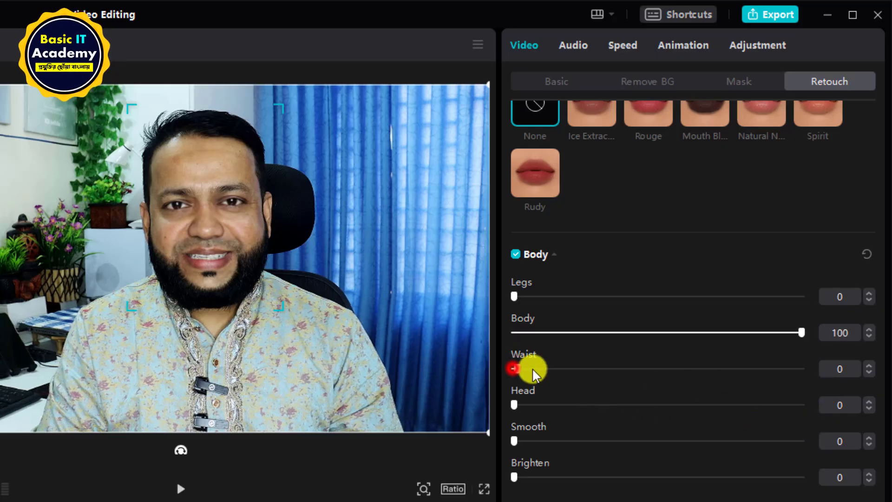
drag(514, 369, 793, 372)
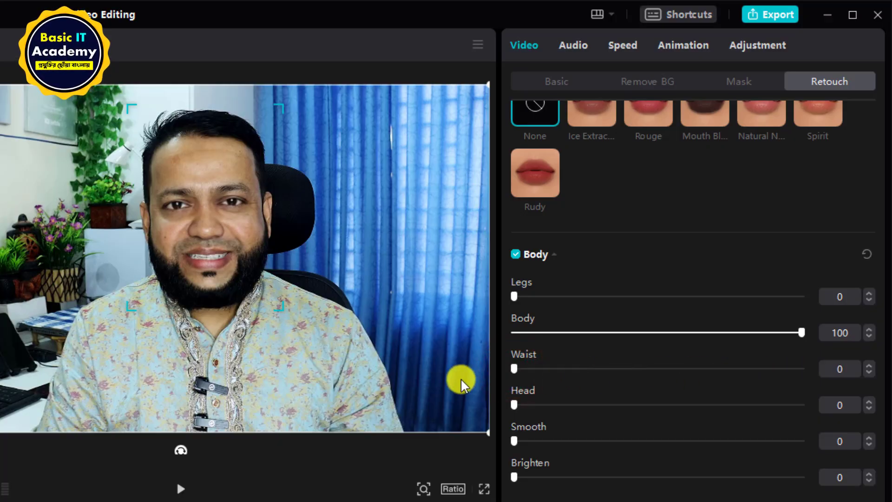
Set the body retouching's Head to 68, Smooth to 19 and Brighten to 27
mouse_move(515, 407)
mouse_down()
mouse_move(790, 409)
mouse_move(587, 408)
mouse_move(791, 408)
mouse_move(528, 414)
mouse_move(772, 416)
mouse_move(509, 430)
mouse_move(739, 420)
mouse_up()
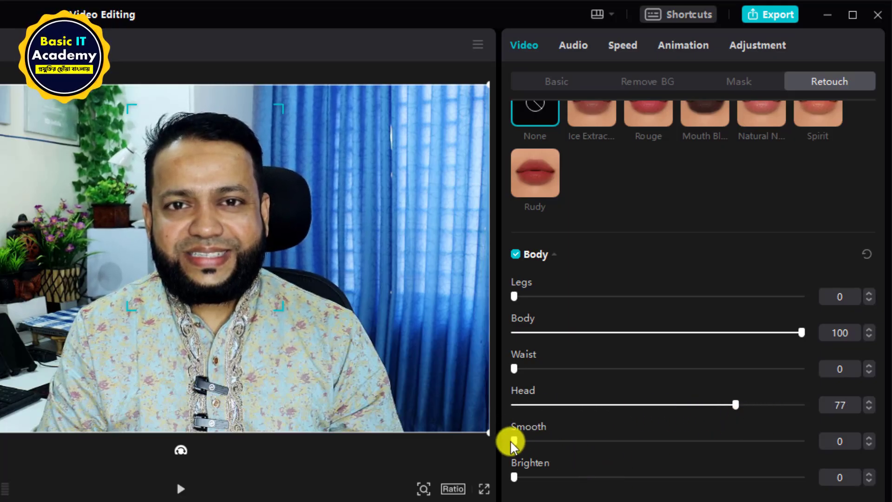
drag(514, 441, 576, 447)
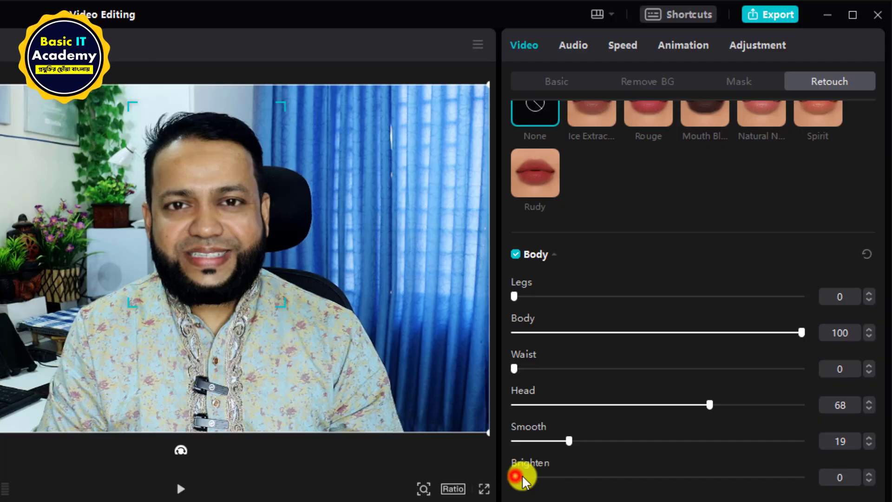
drag(515, 476, 640, 480)
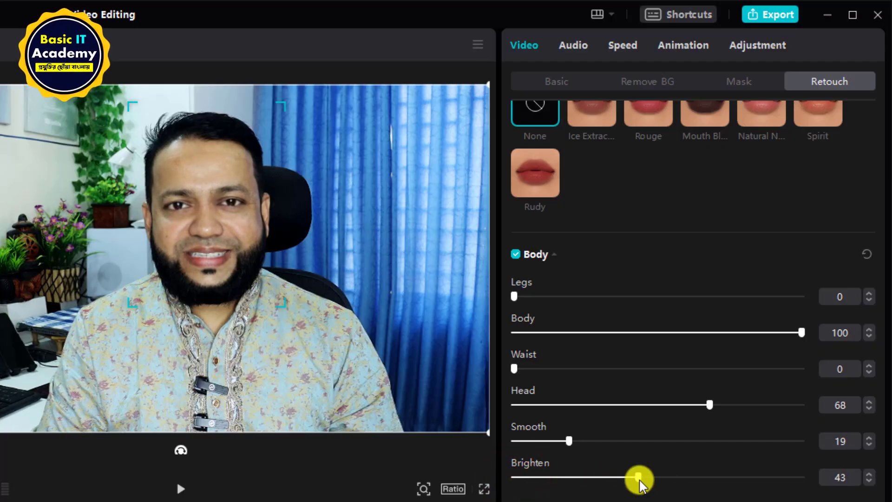
drag(640, 479, 591, 485)
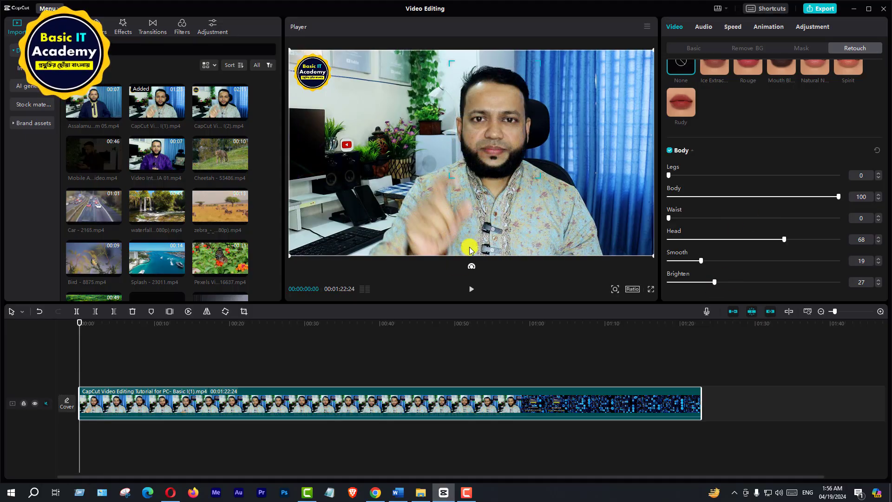
Play the opening seconds of the clip to preview the retouching, and return the playhead to the start of the timeline
click(470, 289)
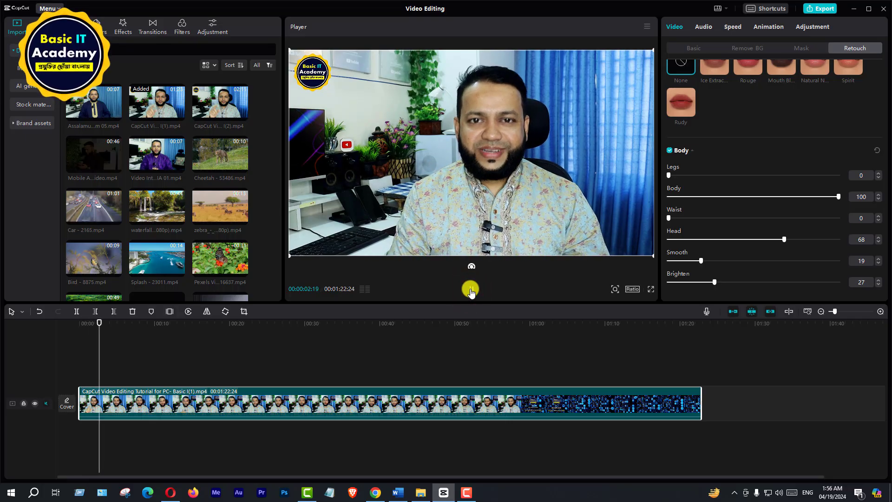
click(470, 290)
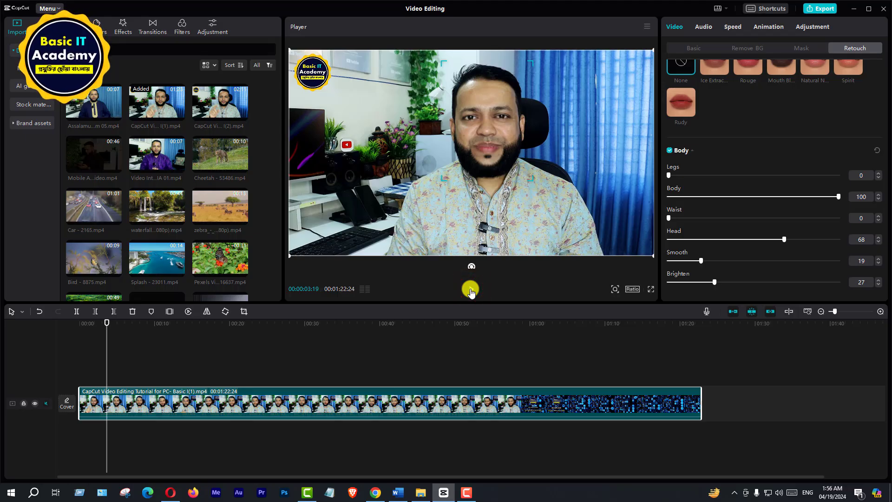
scroll(740, 193, up, 5)
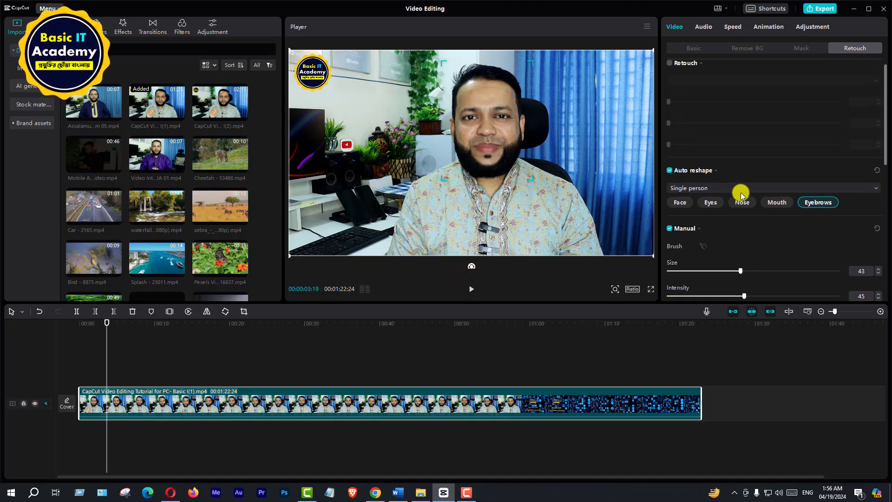
scroll(742, 195, down, 5)
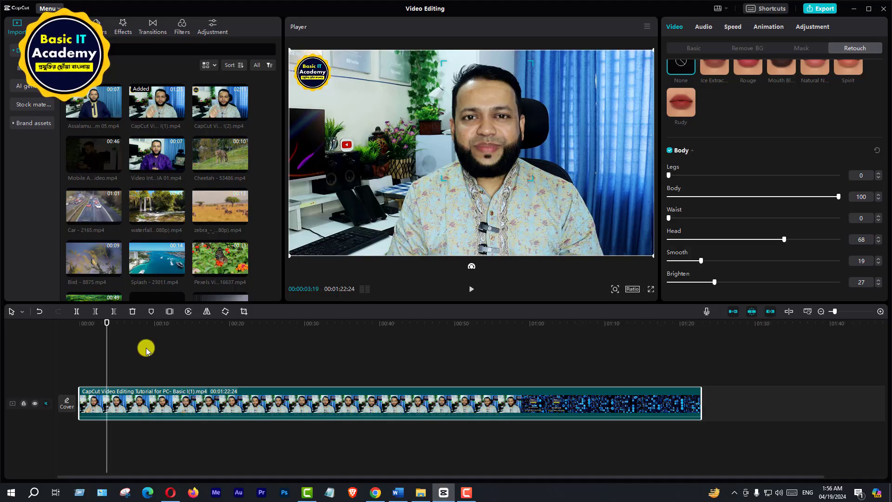
drag(110, 326, 32, 325)
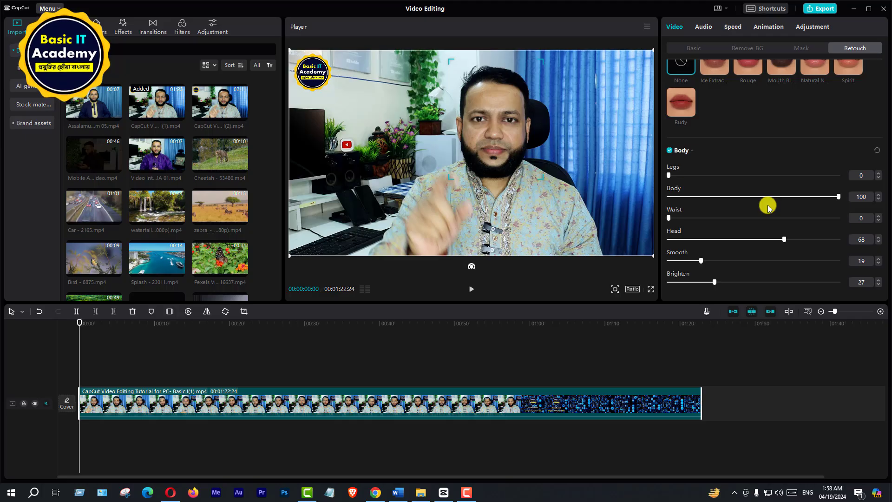
Look over the clip's Adjustment settings and open its basic Audio settings
scroll(768, 208, up, 10)
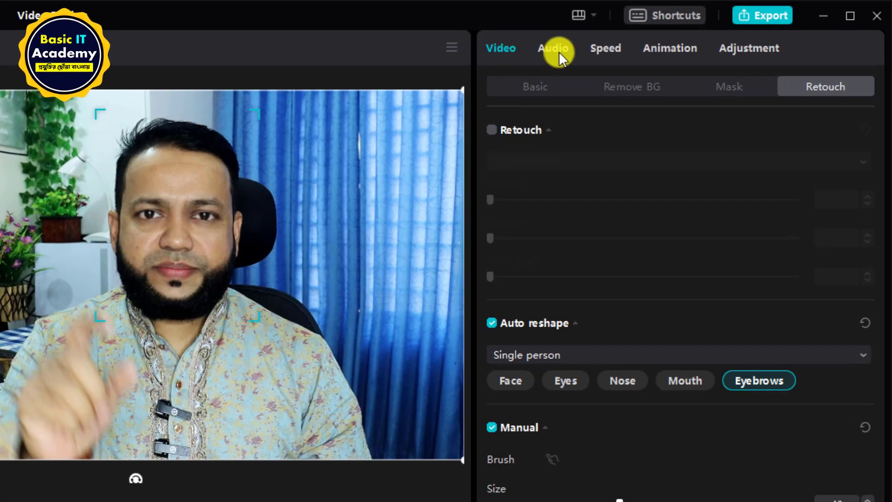
click(555, 49)
click(745, 50)
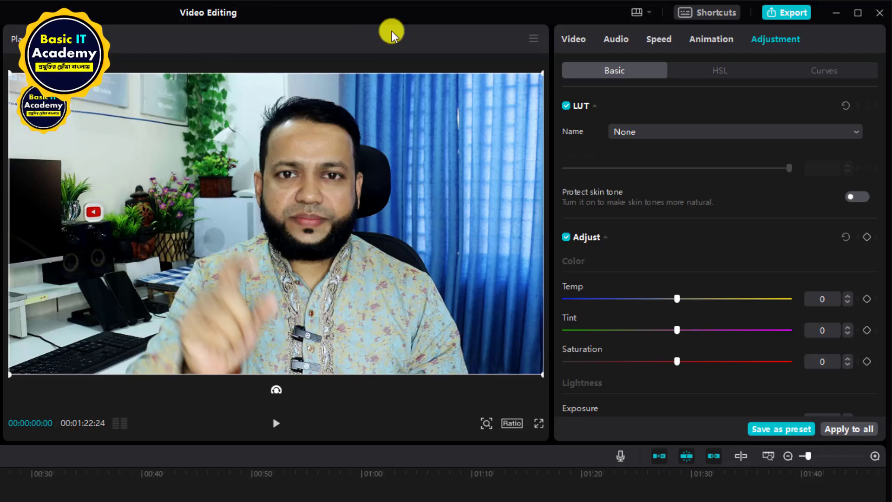
click(612, 40)
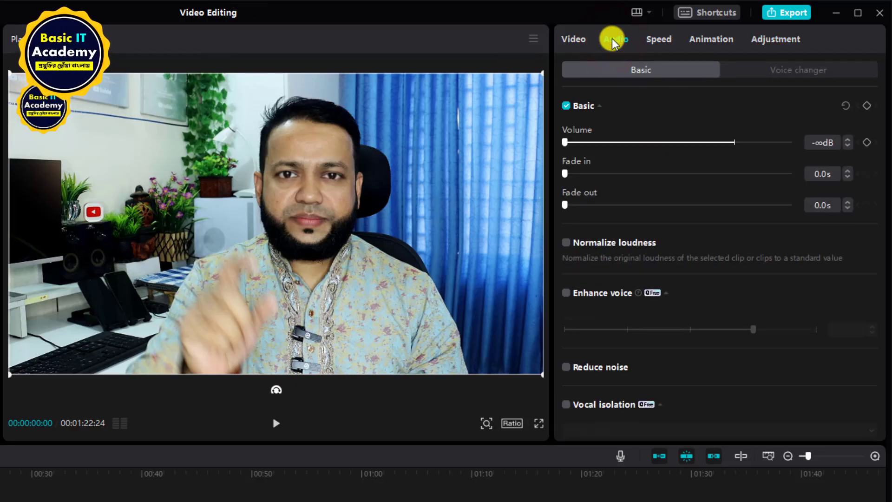